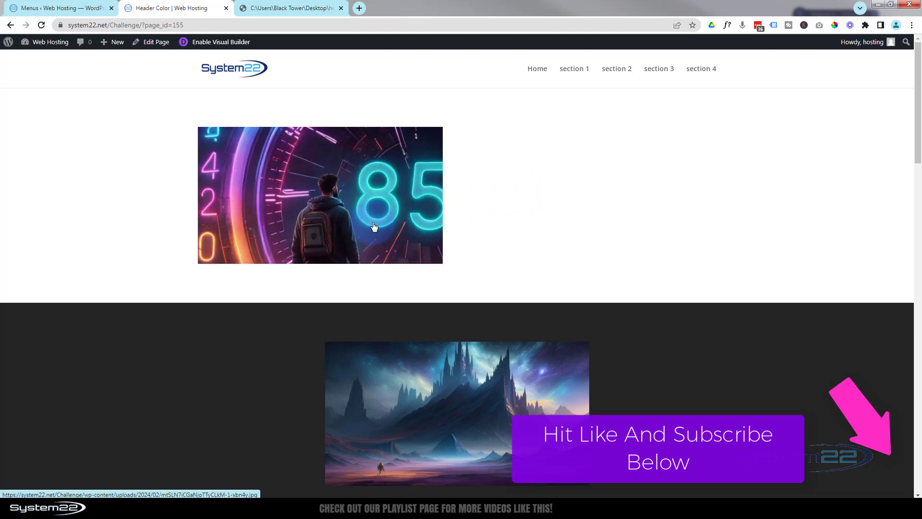
Preview the clock image's lightbox, close it, and check its hover image swap
click(285, 209)
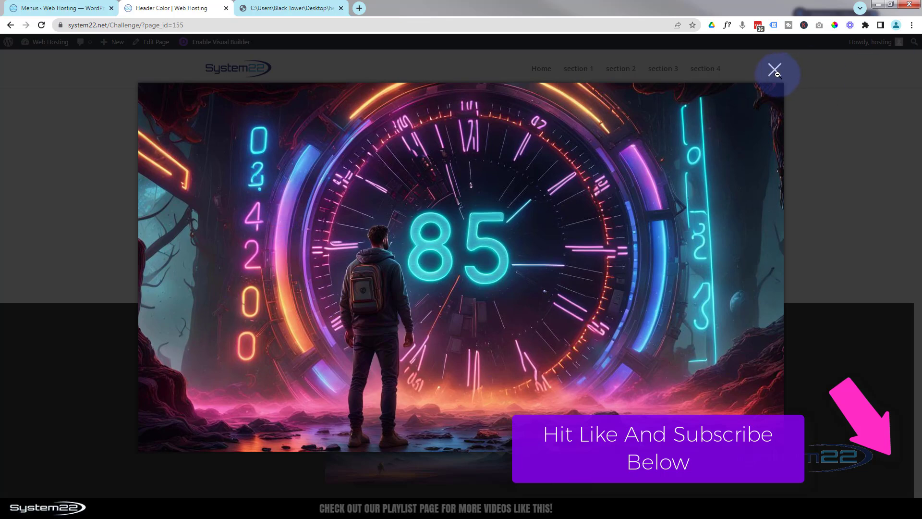
click(775, 71)
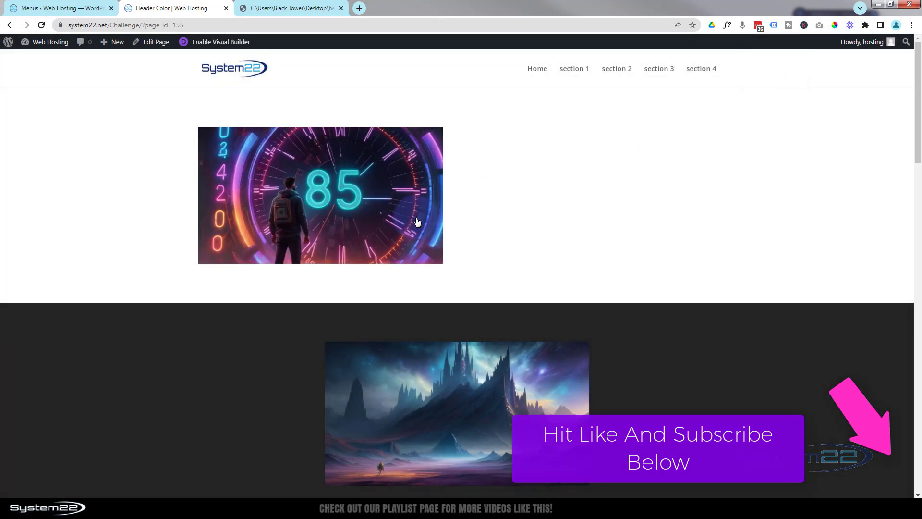
click(471, 185)
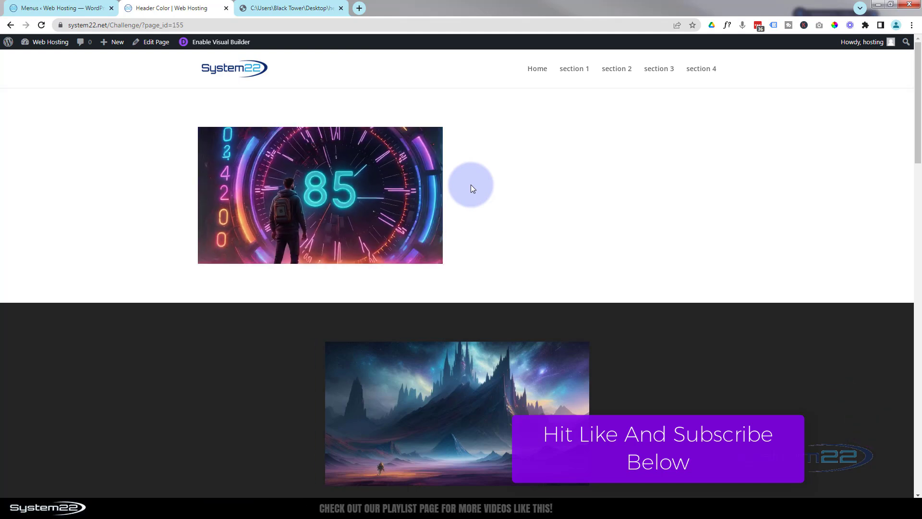
Switch the live page into Visual Builder editing mode
click(229, 46)
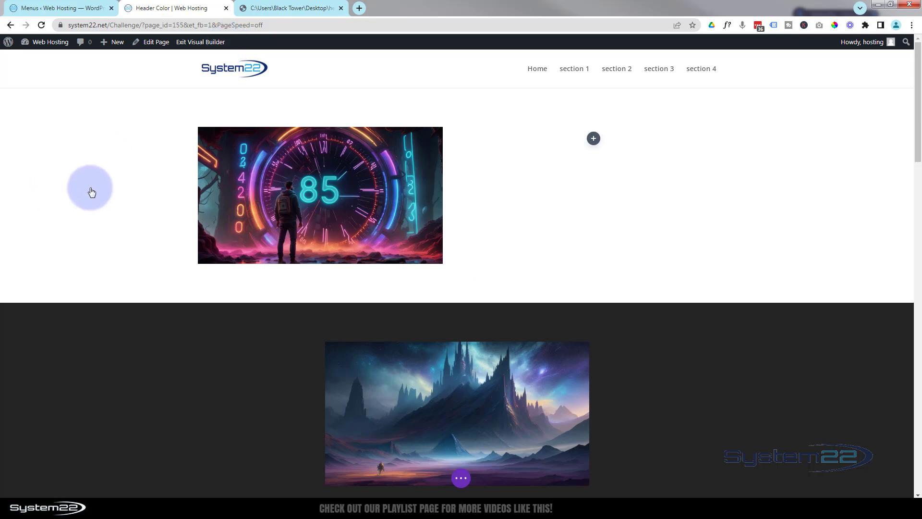
click(91, 171)
mouse_move(91, 170)
mouse_move(287, 152)
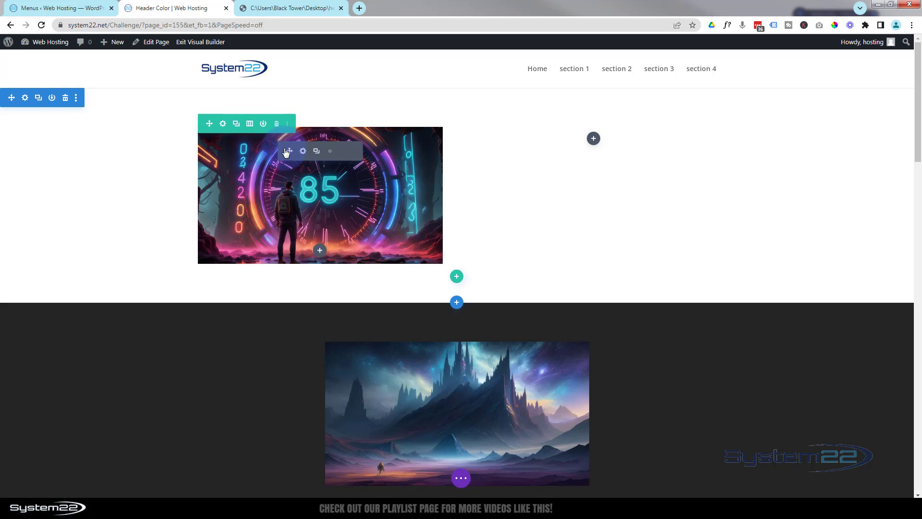
Insert an Image module into the clock row's empty second column
click(521, 162)
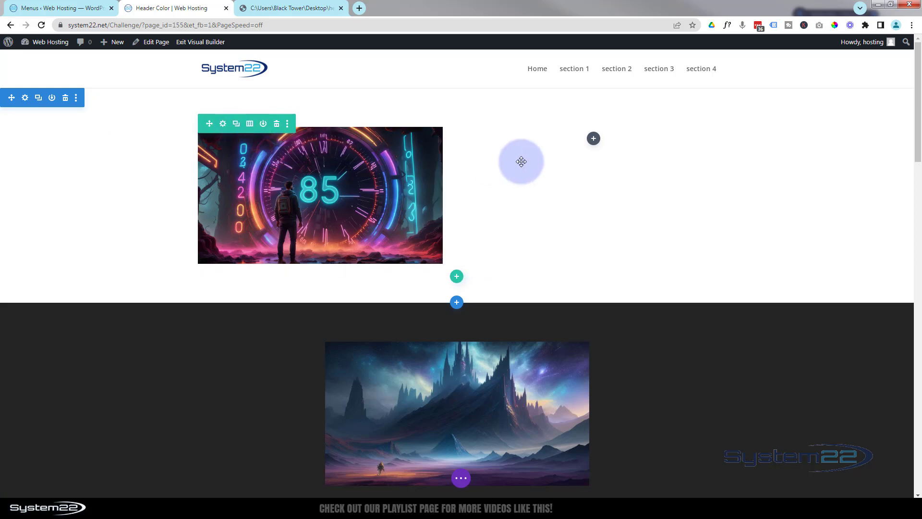
click(595, 139)
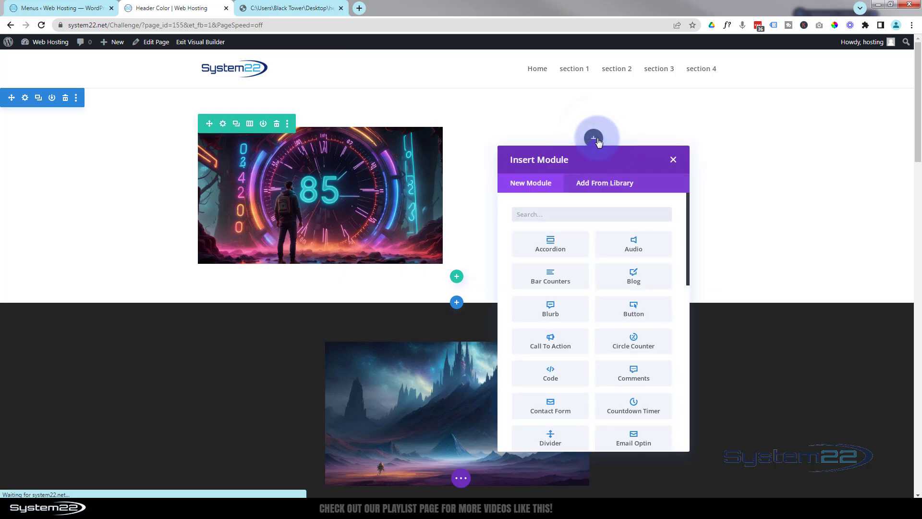
scroll(615, 293, down, 4)
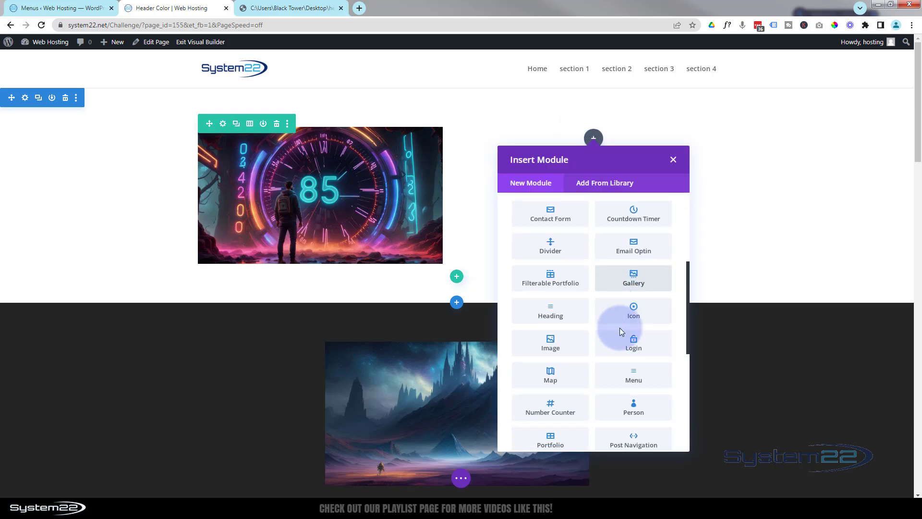
click(563, 346)
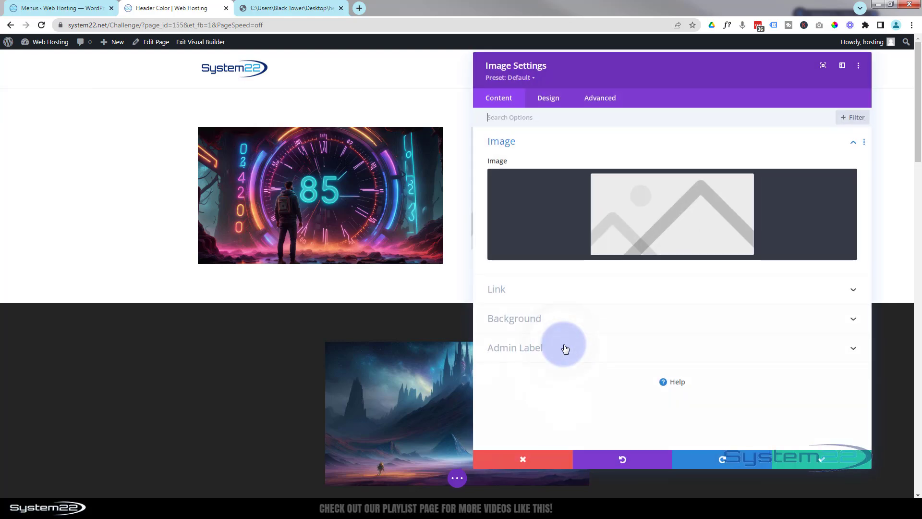
Place the neon woman picture from the Media Library into the new Image module
click(668, 218)
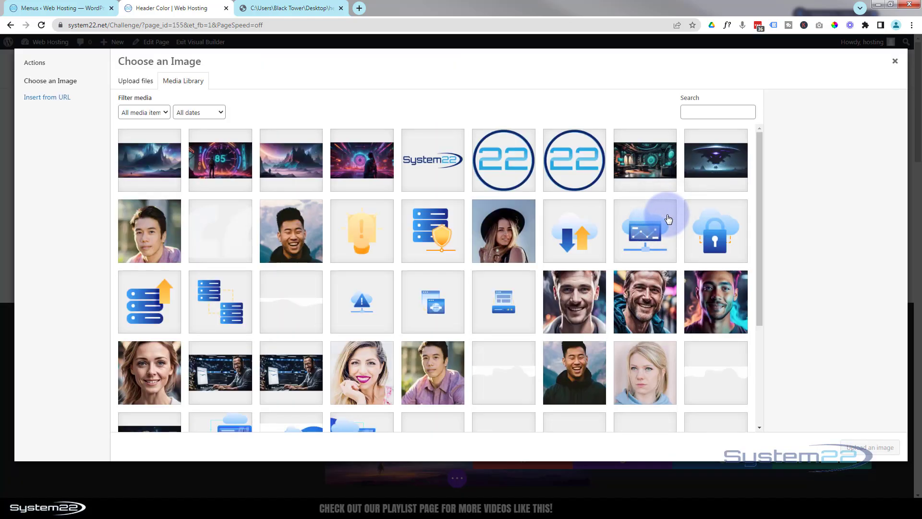
click(343, 165)
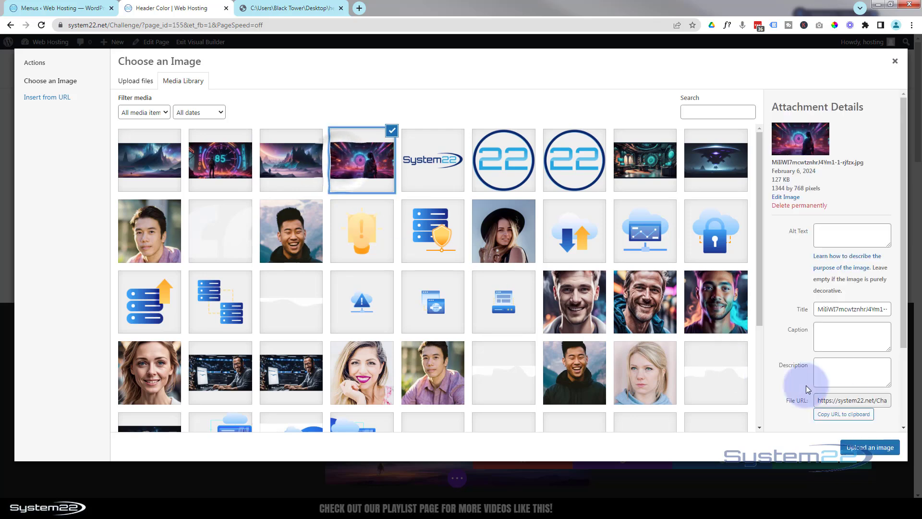
click(868, 448)
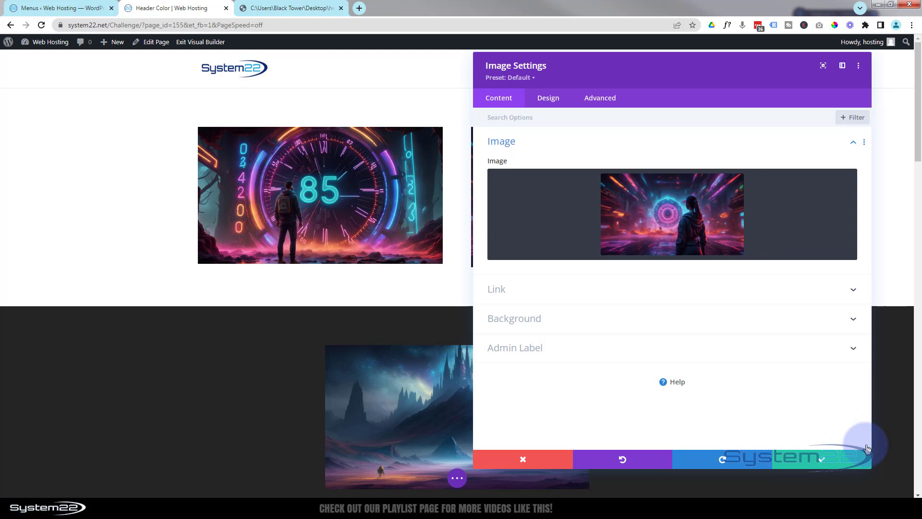
drag(705, 72, 290, 80)
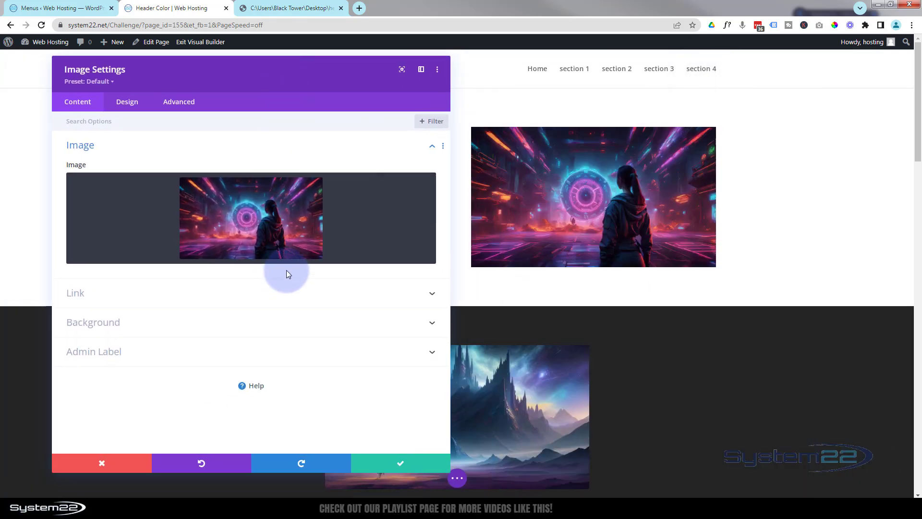
Switch Open in Lightbox to YES in the image's Link settings
click(176, 298)
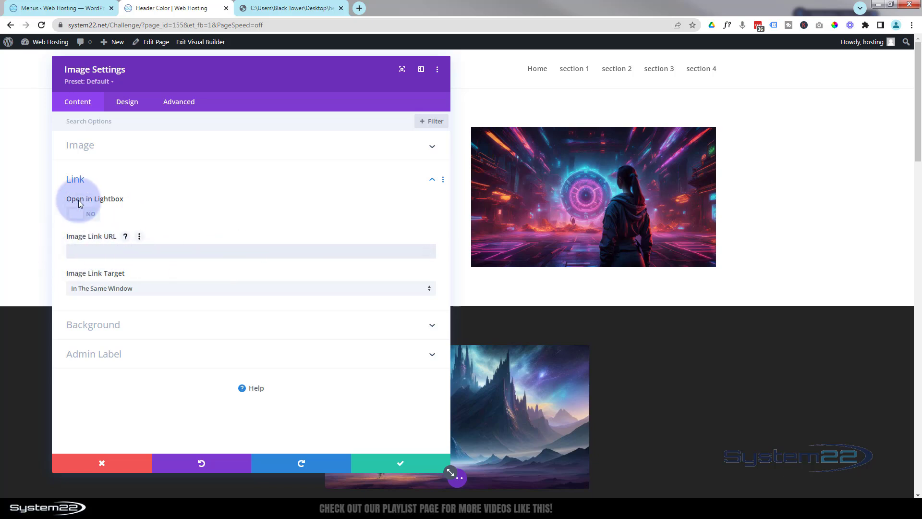
click(93, 218)
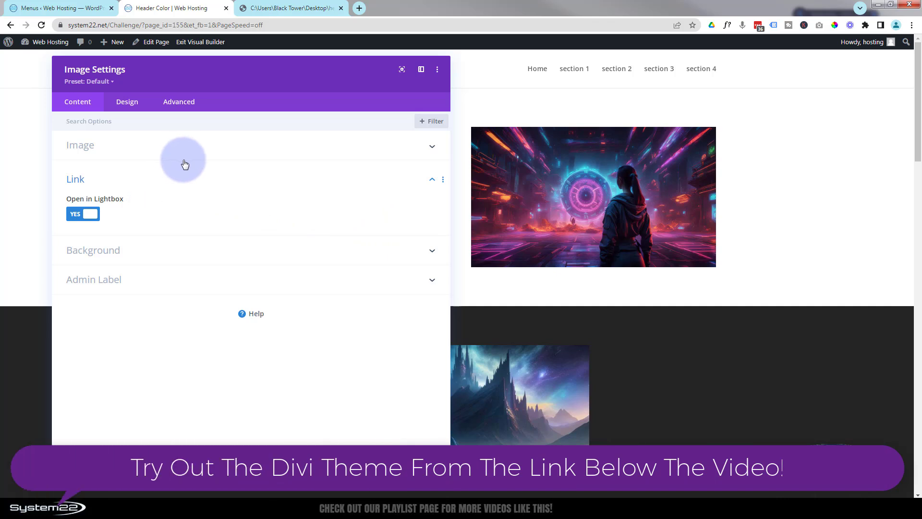
In Advanced > Attributes, edit the Image Title Text, typing 'Space Woman' then clearing it
click(187, 103)
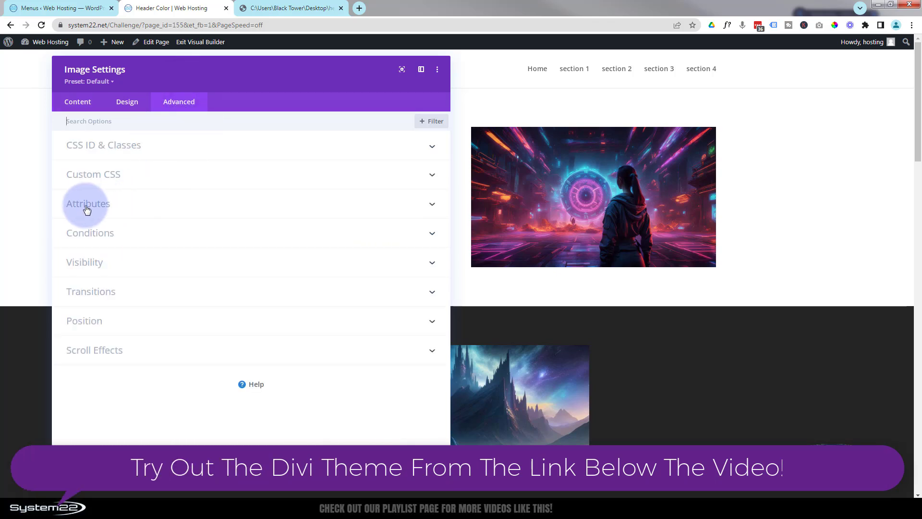
click(181, 204)
scroll(168, 221, down, 1)
click(184, 240)
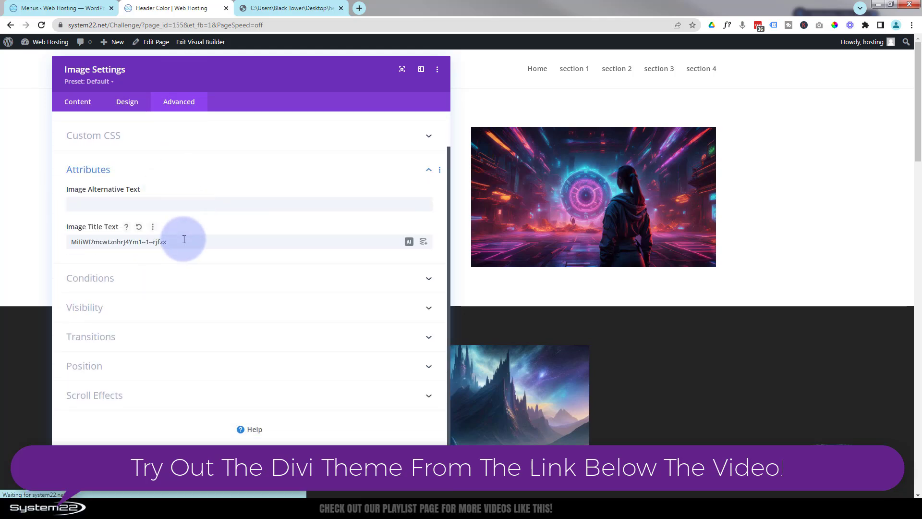
drag(184, 240, 65, 238)
text(Space Woman)
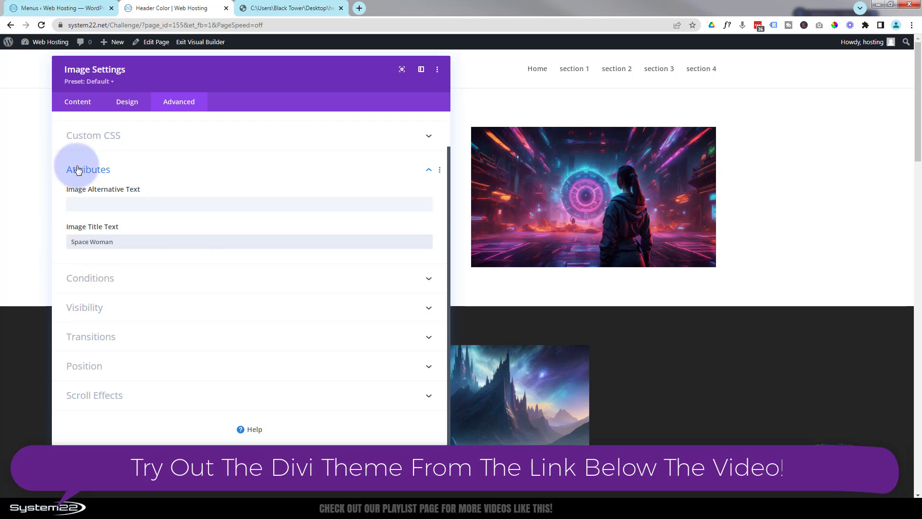
mouse_move(506, 212)
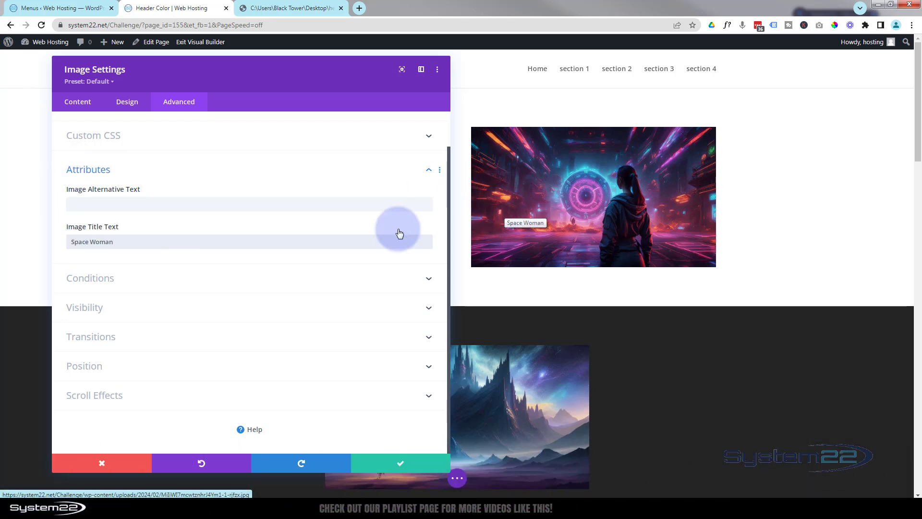
drag(117, 242, 69, 242)
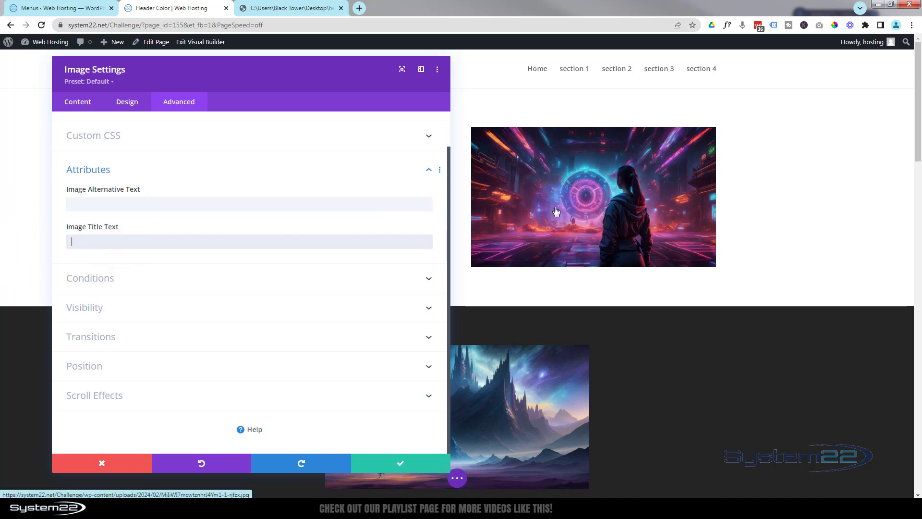
click(511, 216)
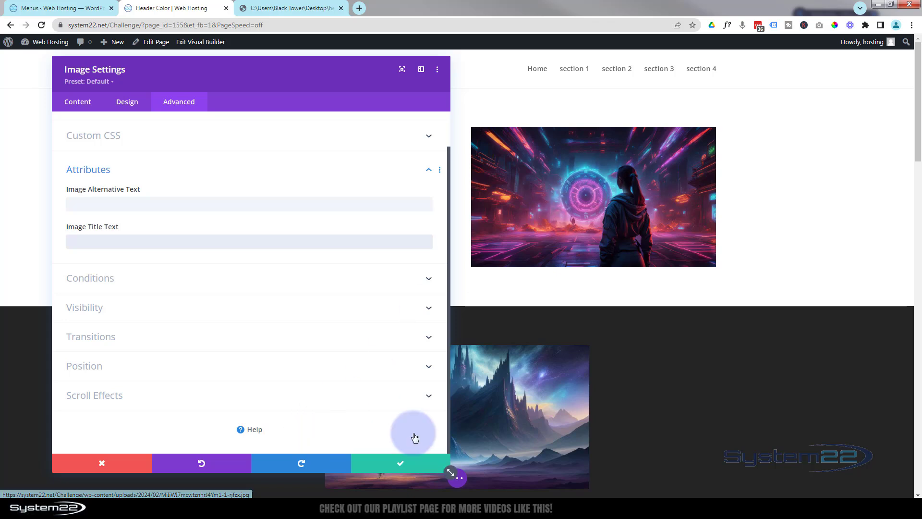
Save the image settings and open the second column's Advanced Custom CSS options
click(423, 464)
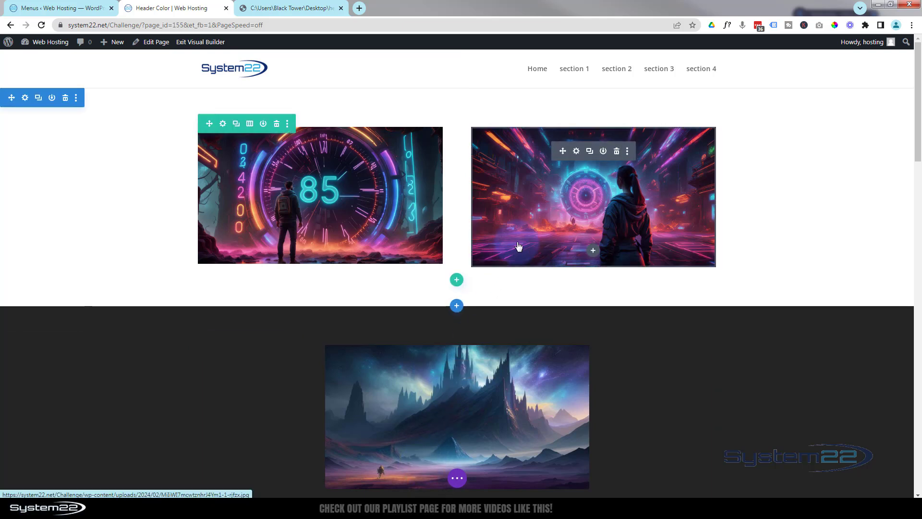
click(223, 125)
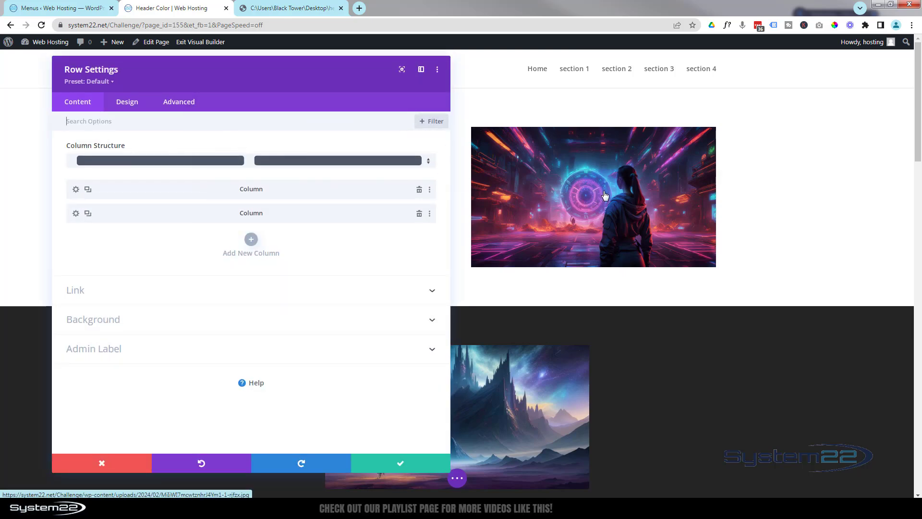
click(76, 214)
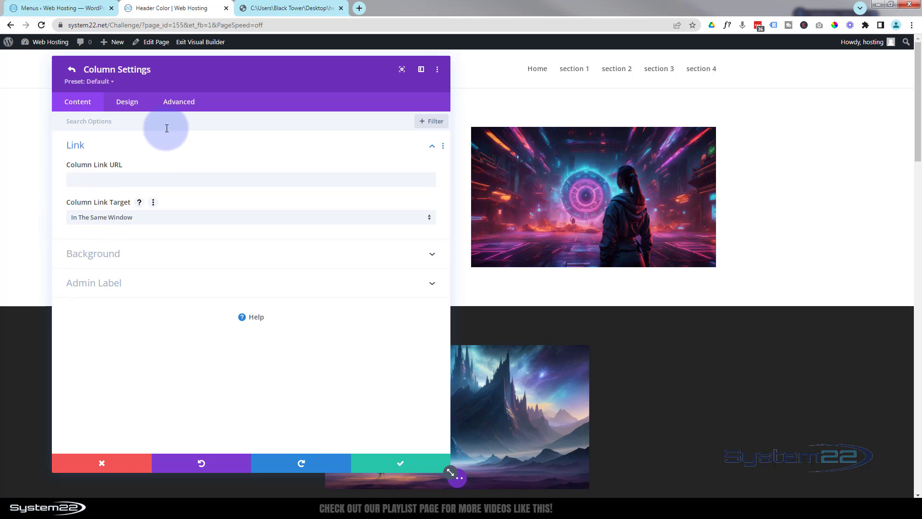
click(178, 102)
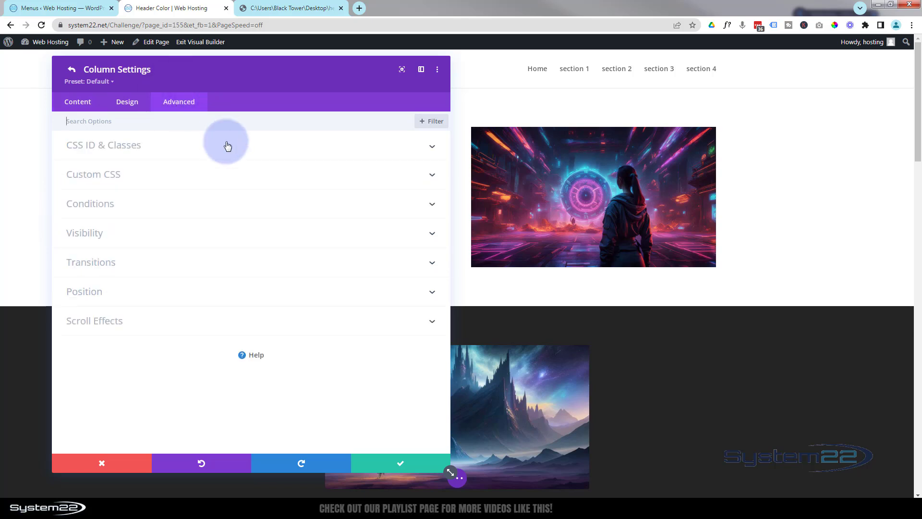
click(220, 179)
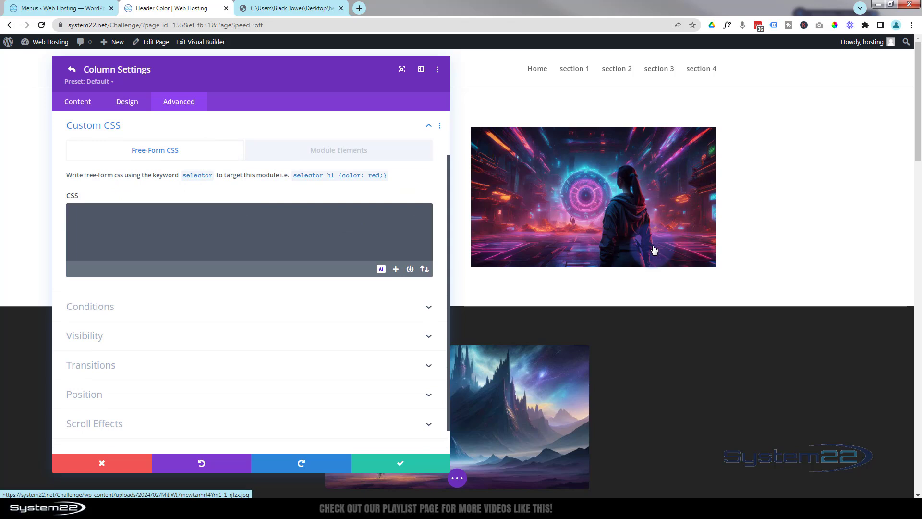
Under Module Elements, enter height:275px; in the column's Main Element CSS field
click(344, 152)
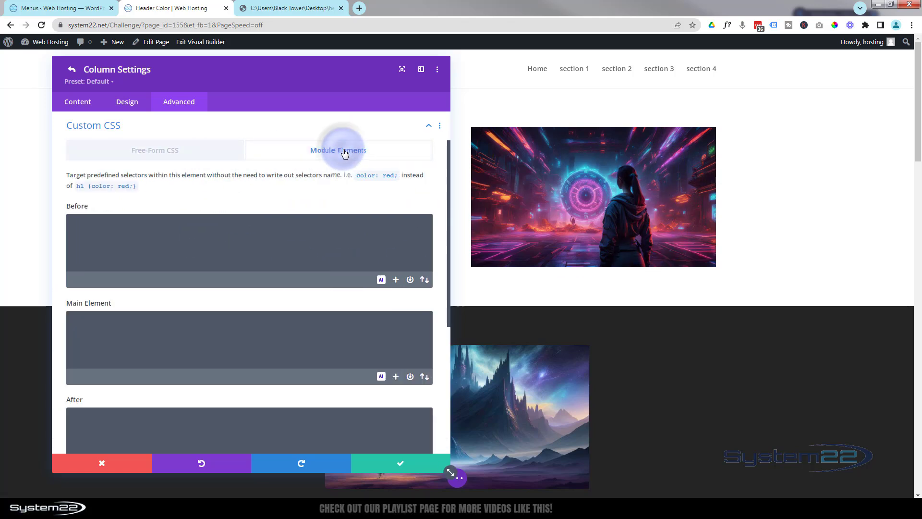
scroll(195, 281, down, 1)
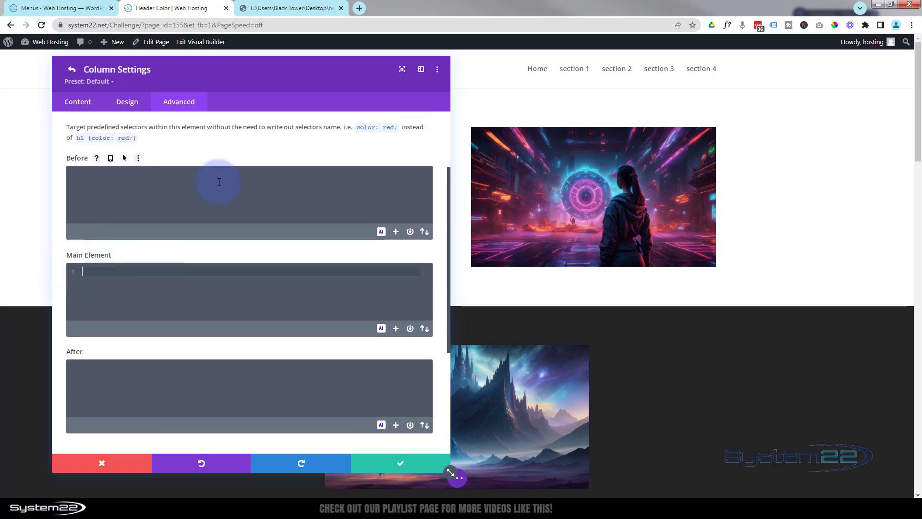
text(ght)
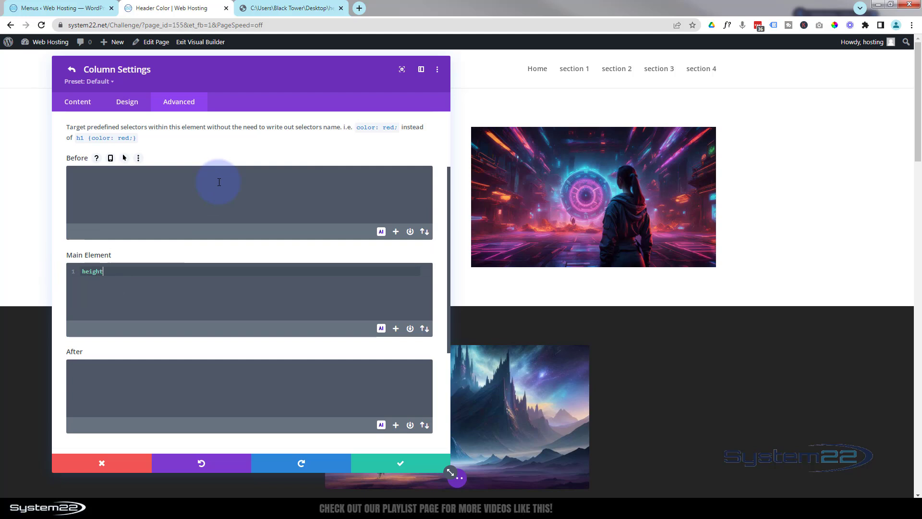
text(:275p)
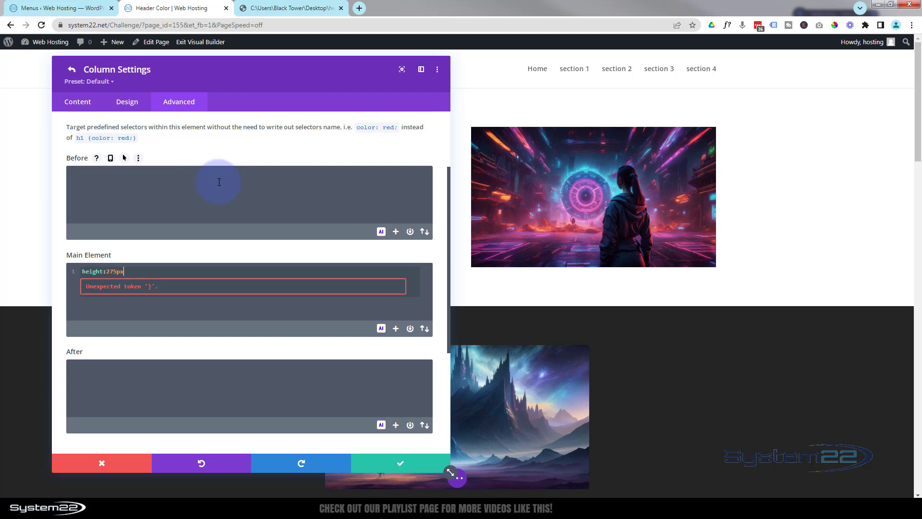
text(x)
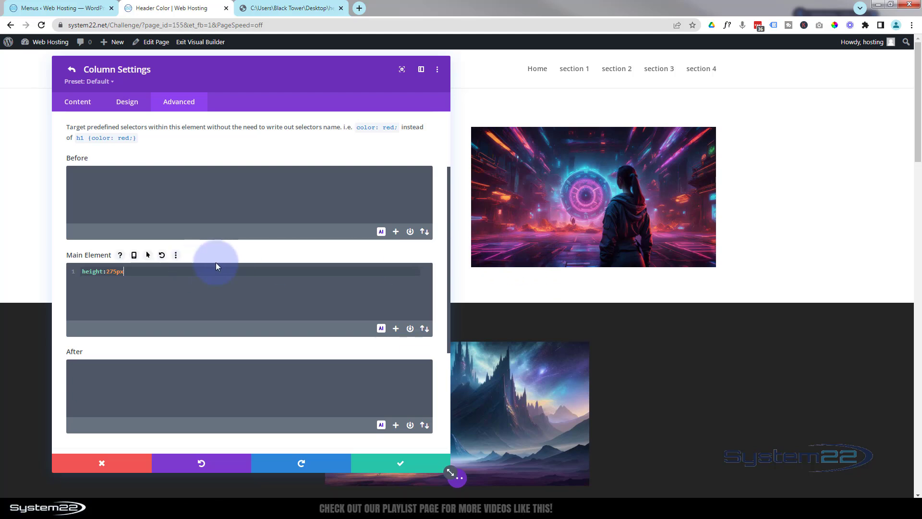
text(;)
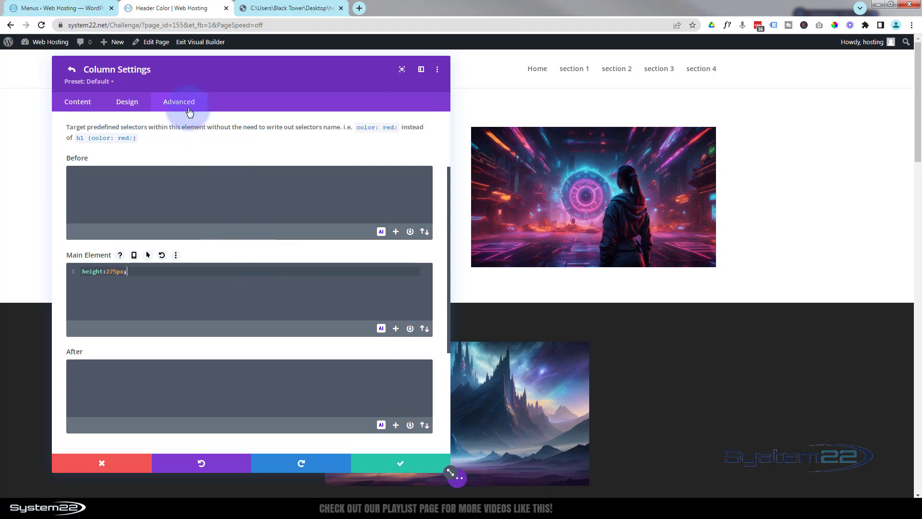
Set both Horizontal and Vertical Overflow to Hidden in the column's Visibility settings
scroll(218, 235, down, 2)
scroll(218, 235, down, 2)
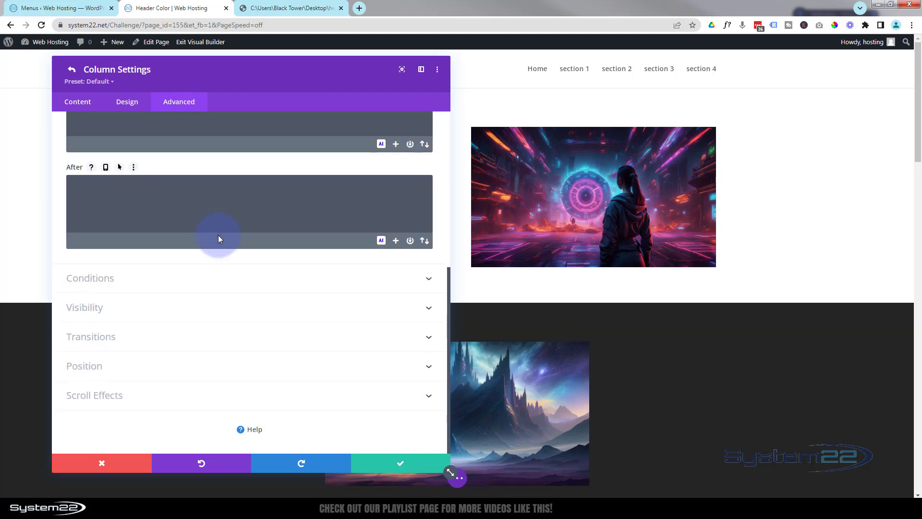
click(185, 314)
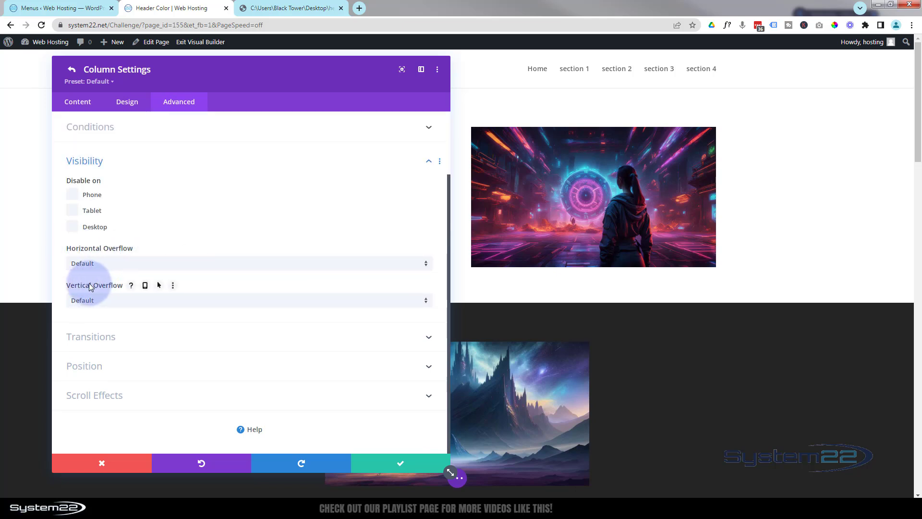
click(140, 264)
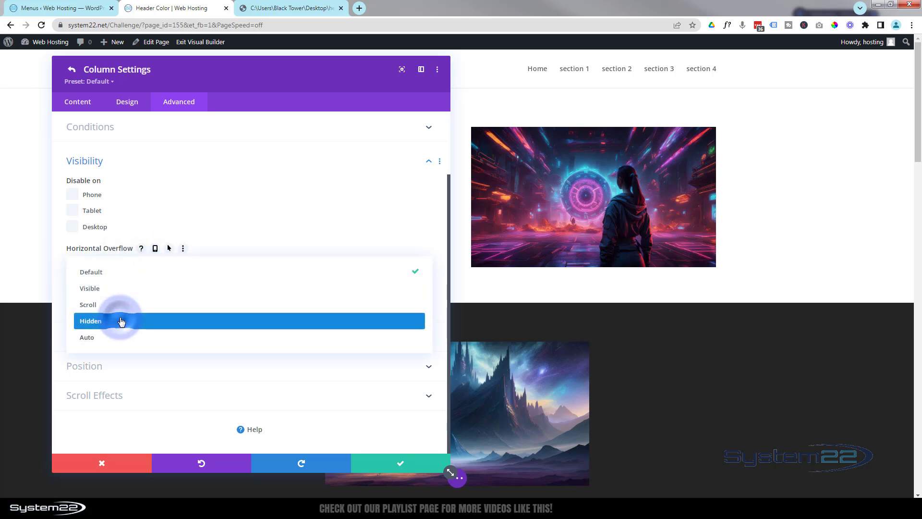
click(135, 303)
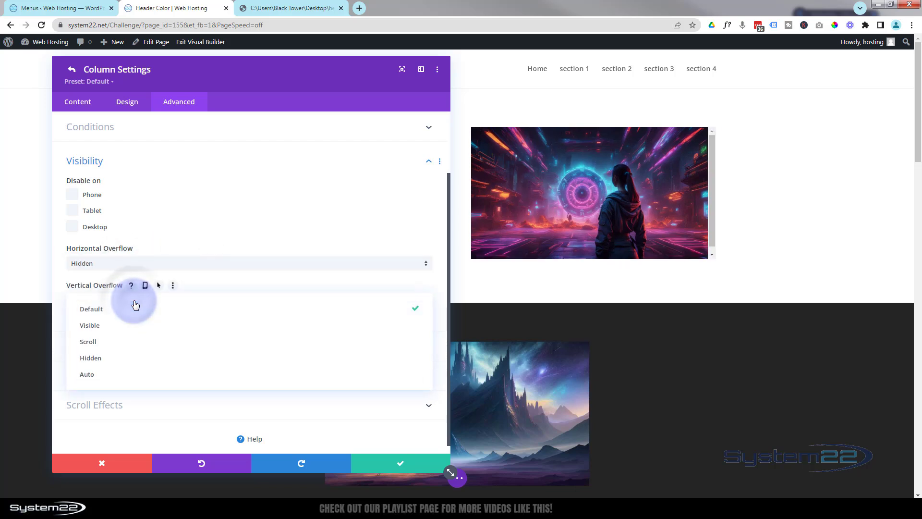
click(124, 358)
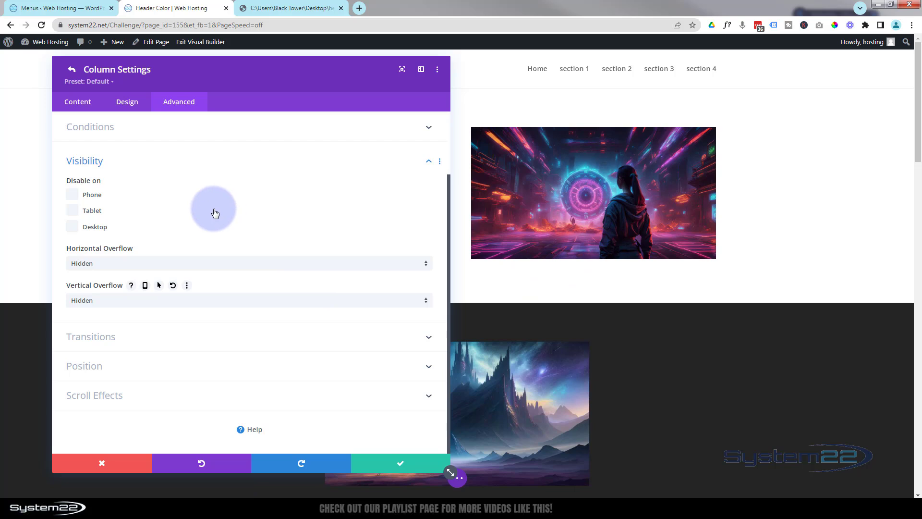
Change the column's Main Element height from 275px to 285px
scroll(214, 212, up, 3)
click(205, 174)
double_click(110, 321)
click(110, 320)
key(Delete)
text(85px;)
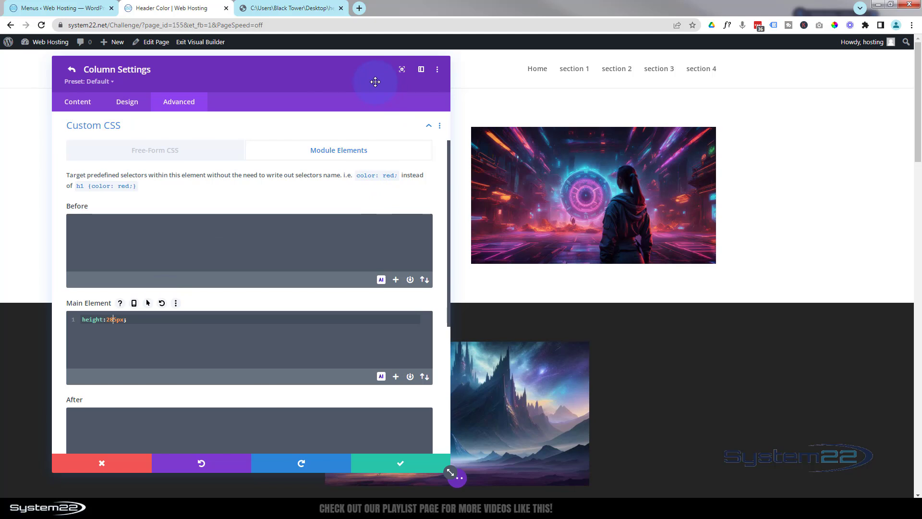
Enable per-device values for the Main Element CSS and save the column settings
mouse_move(373, 82)
mouse_down()
mouse_move(242, 87)
mouse_move(379, 90)
mouse_up()
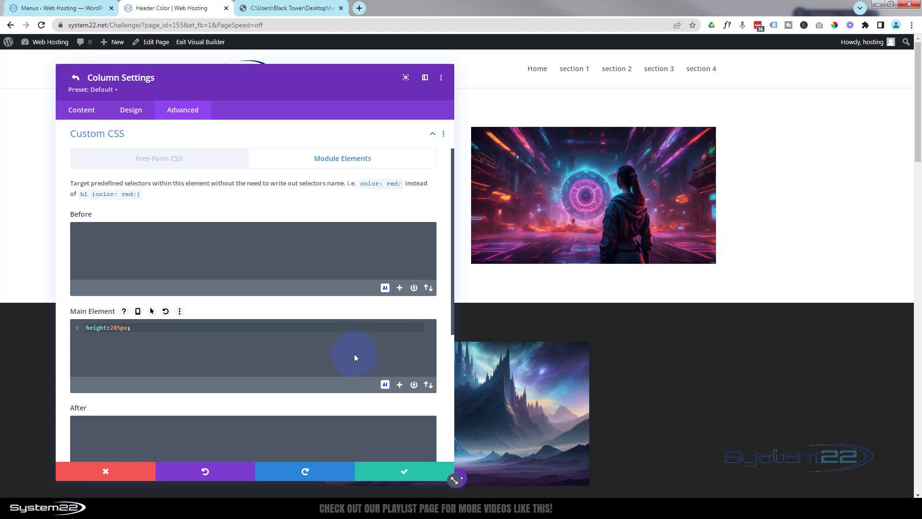
click(139, 312)
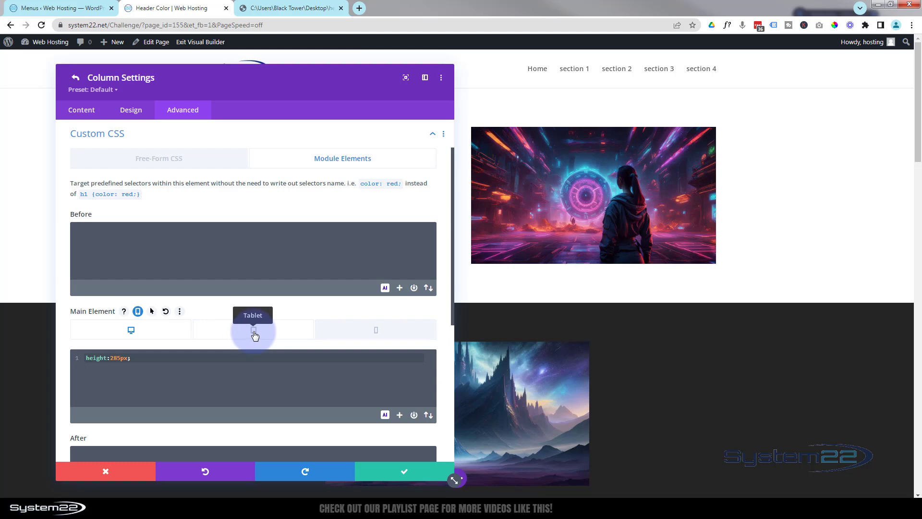
click(406, 472)
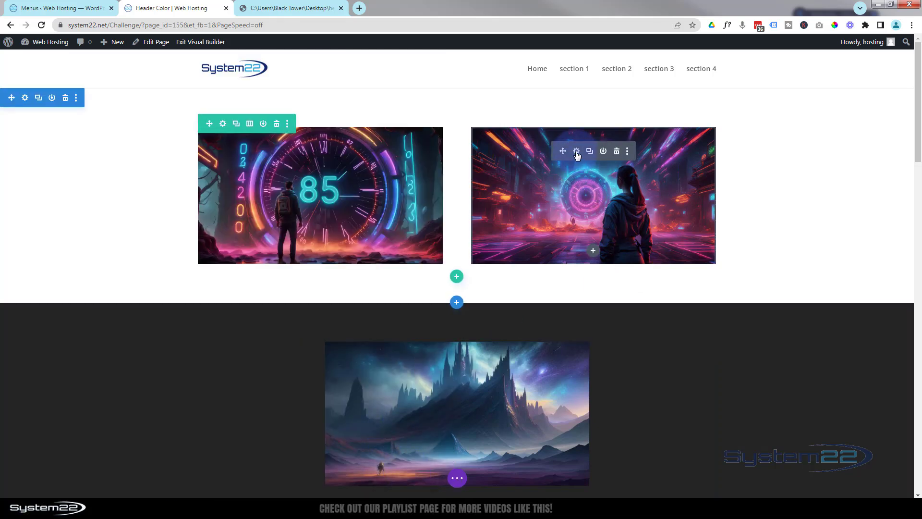
Open the right image module's Design tab and expand its Transform options
click(576, 152)
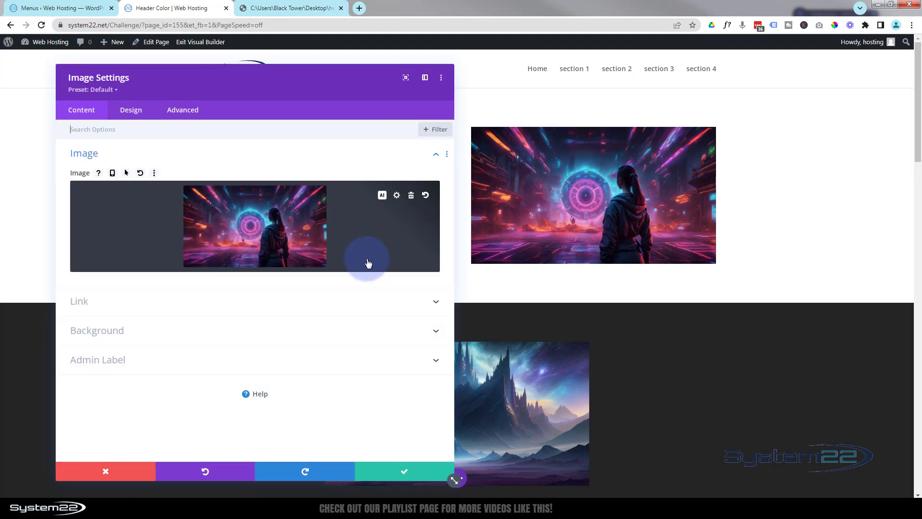
click(134, 111)
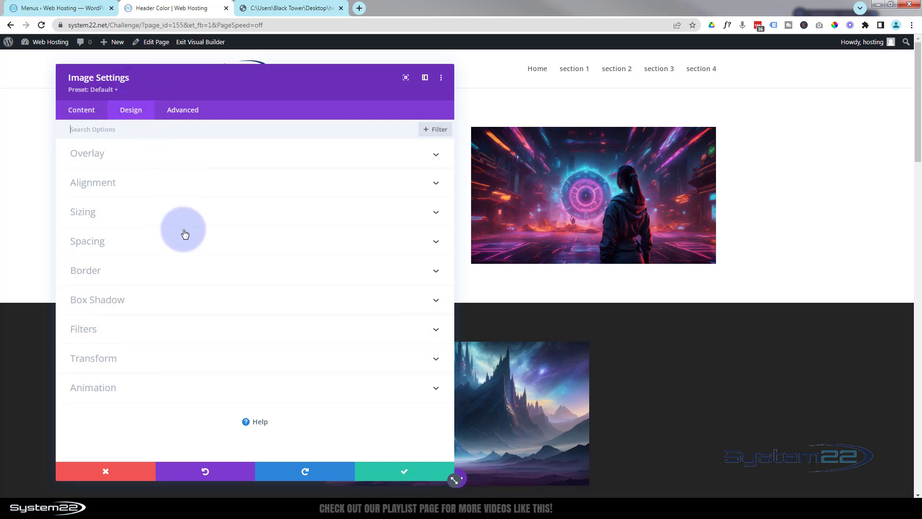
click(186, 359)
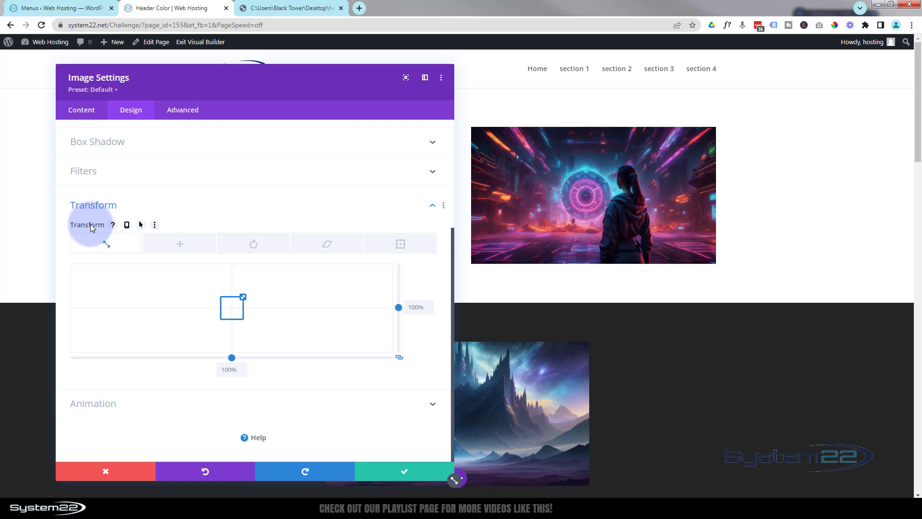
Enable hover transform values and scale the second image to 300% on both axes
click(141, 226)
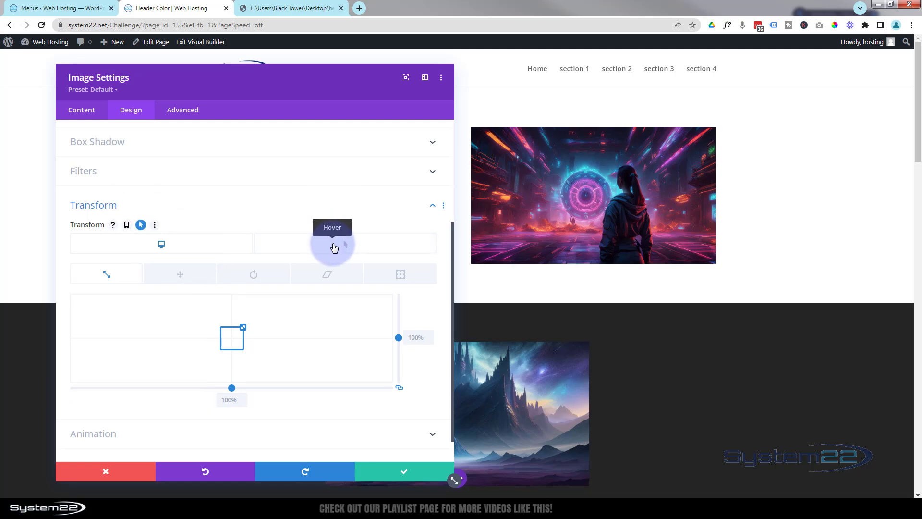
click(363, 246)
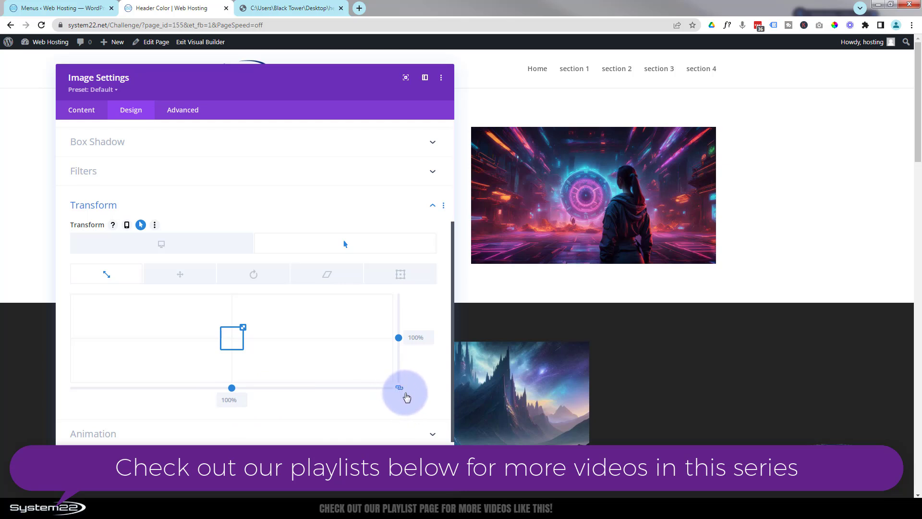
click(229, 400)
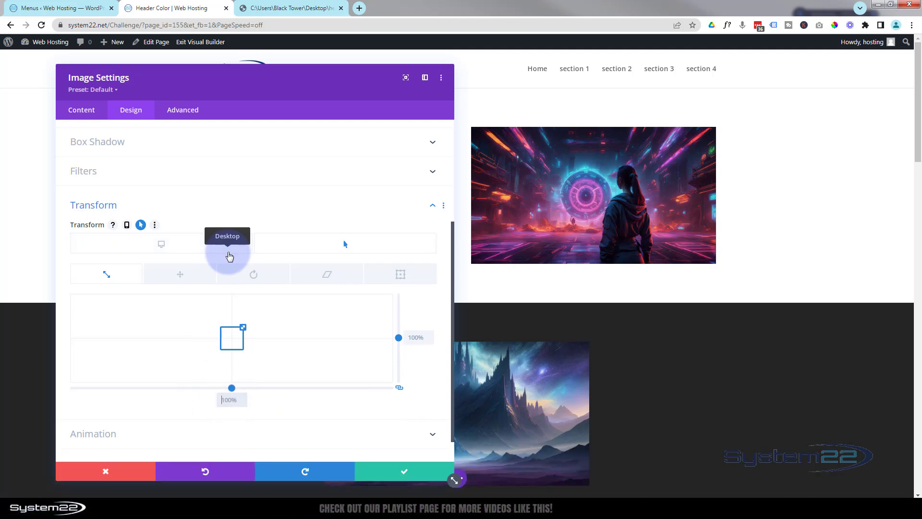
text(300%)
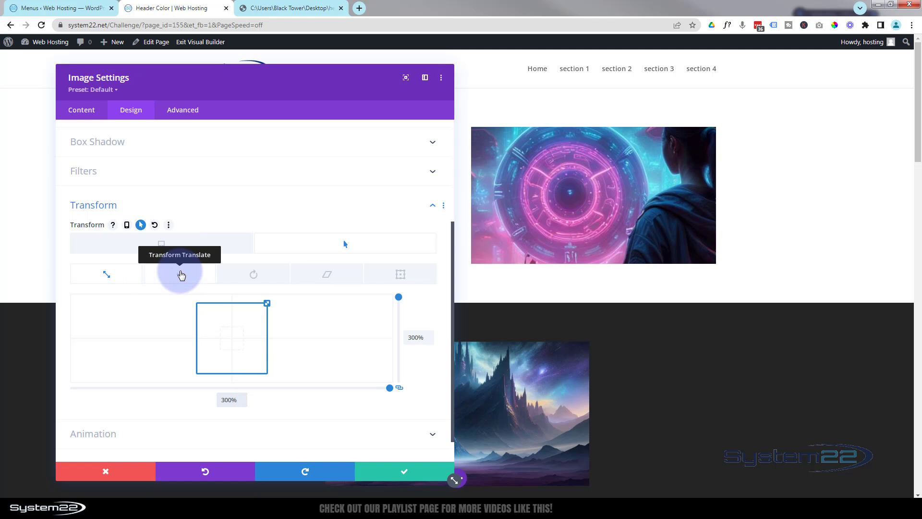
Translate the hovered image -70px on X and 24px on Y, comparing against the desktop state
click(192, 274)
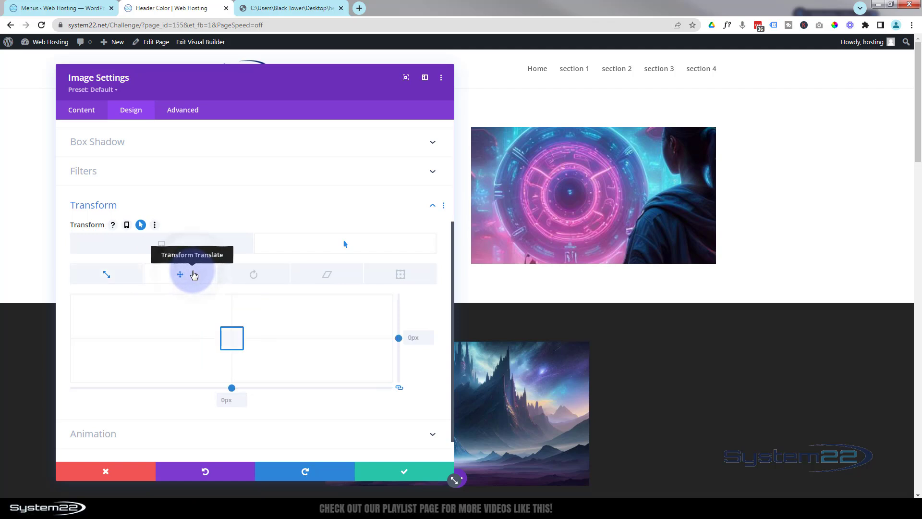
click(342, 246)
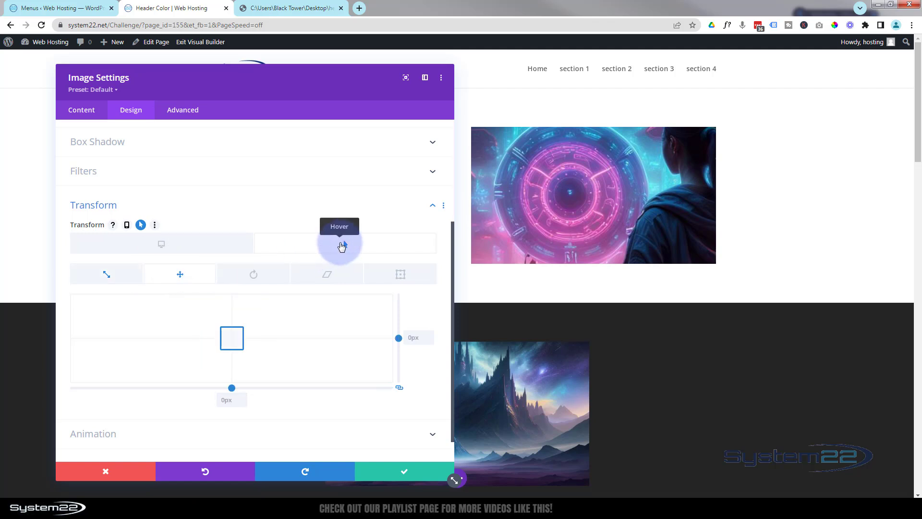
mouse_move(232, 338)
mouse_down()
mouse_move(239, 342)
mouse_move(227, 345)
mouse_up()
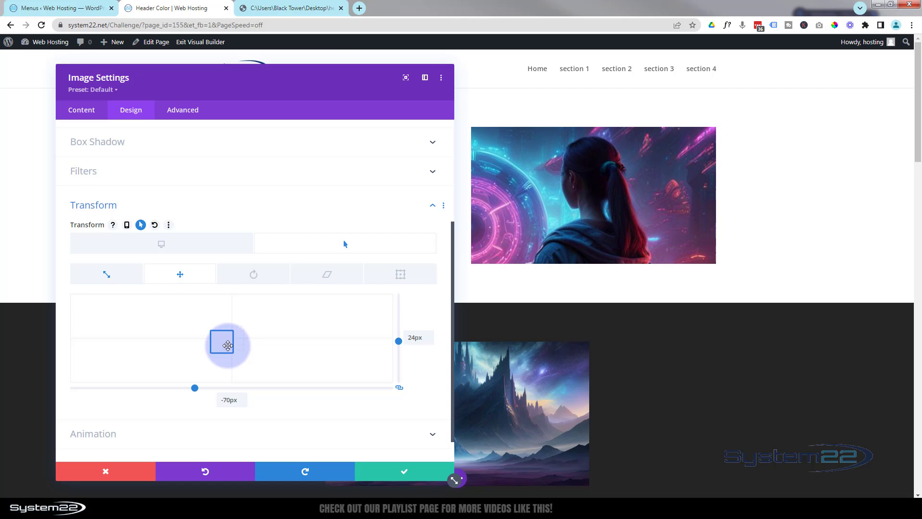
drag(228, 346, 228, 345)
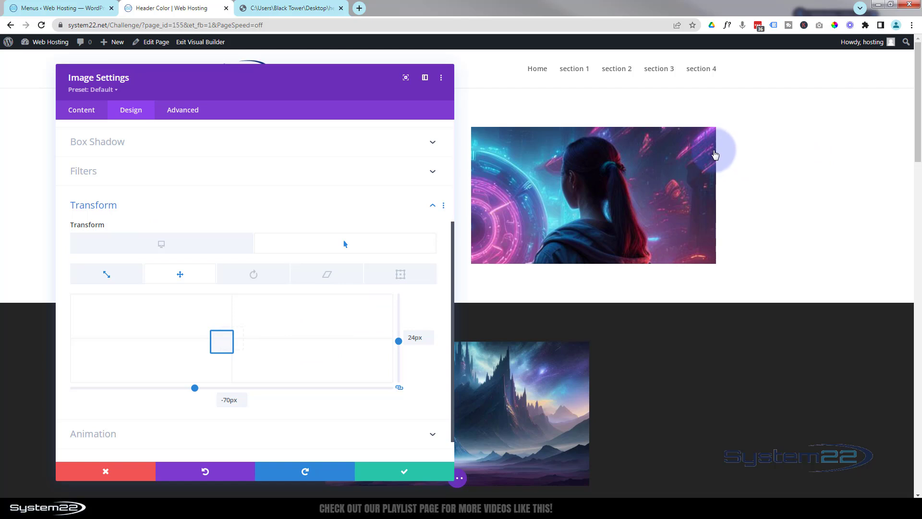
mouse_move(176, 257)
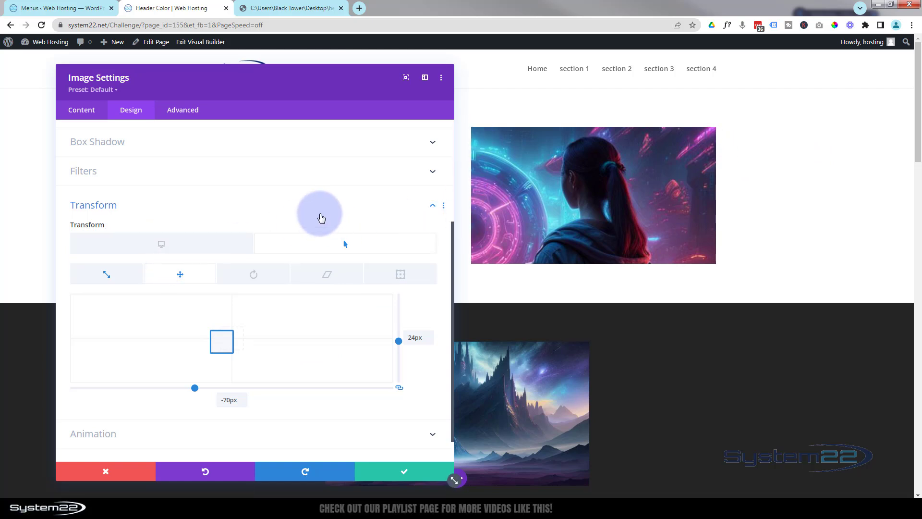
mouse_move(303, 331)
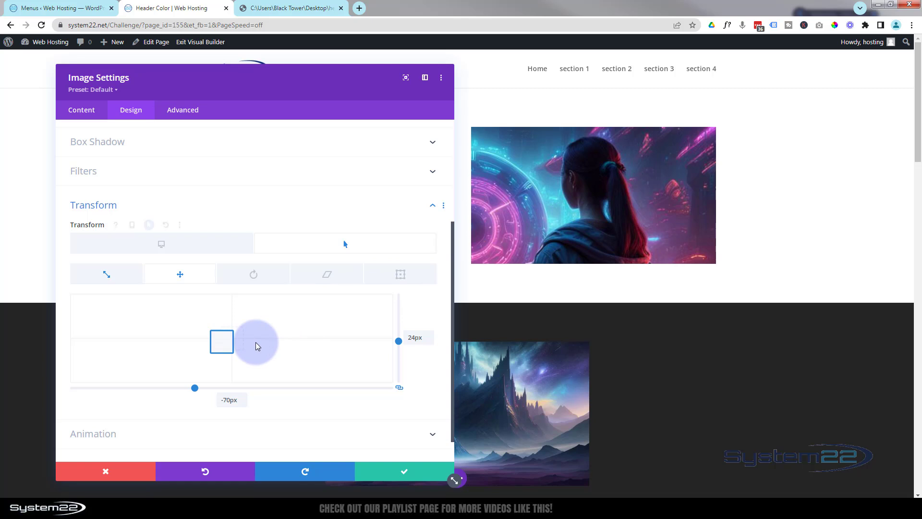
click(165, 249)
click(303, 250)
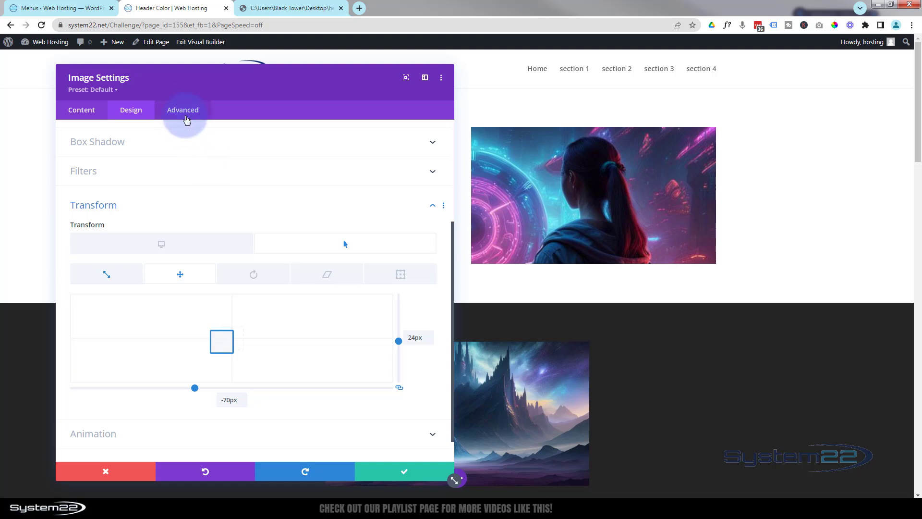
Set the Image module's Transition Duration to 750ms and Transition Speed Curve to Ease-In-Out
click(186, 118)
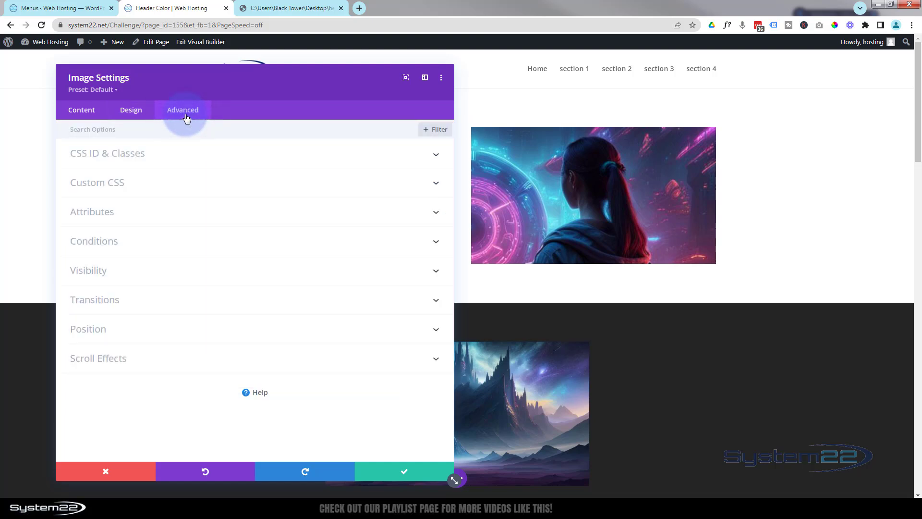
click(265, 308)
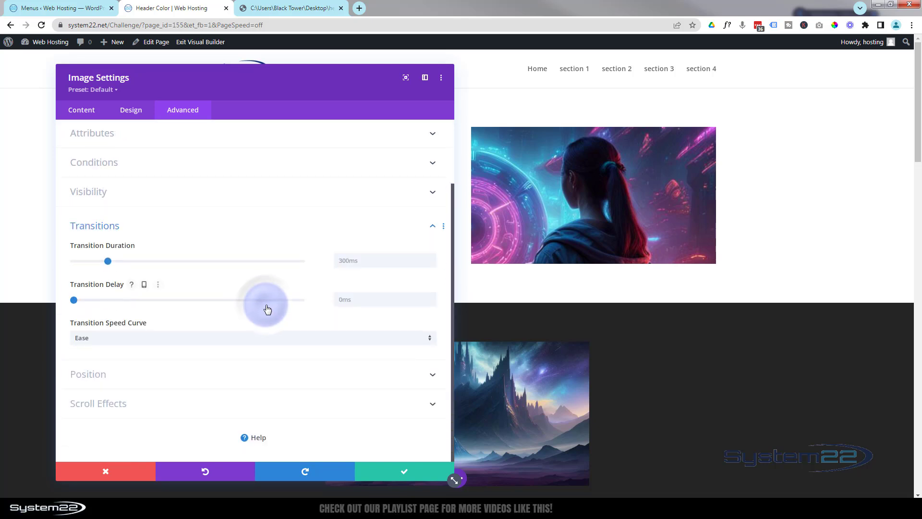
click(344, 260)
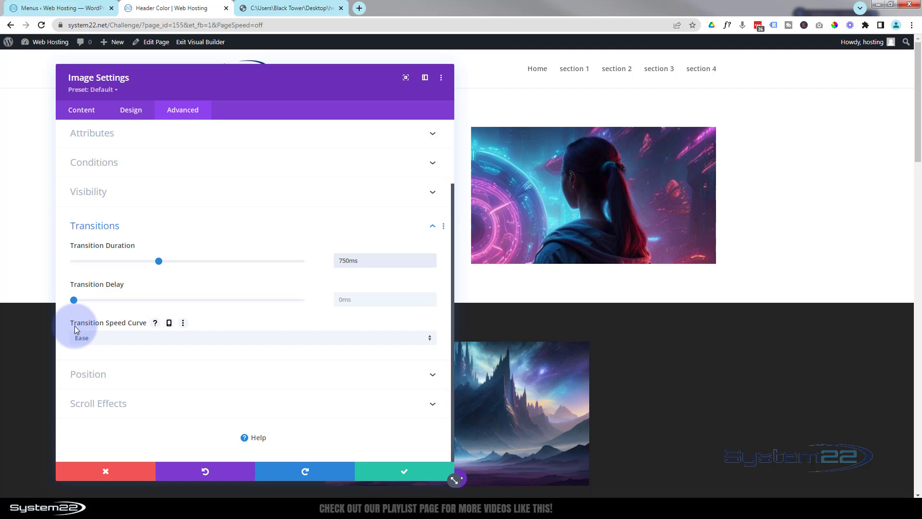
click(134, 343)
click(129, 351)
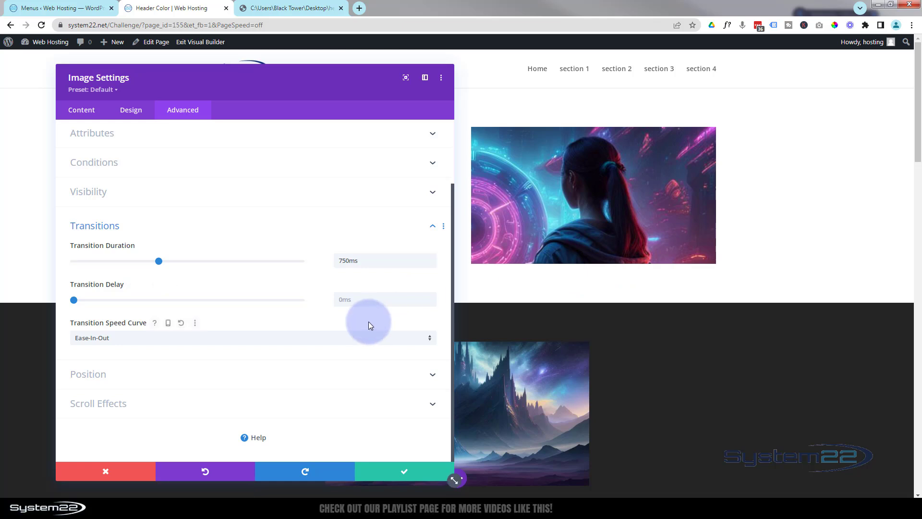
Save the Image module, save the page as a draft, and exit the Visual Builder
click(412, 472)
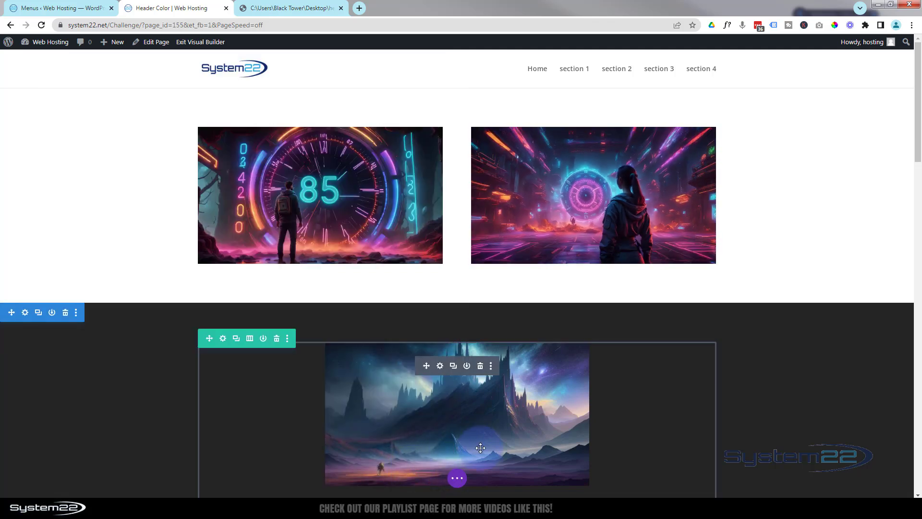
click(456, 477)
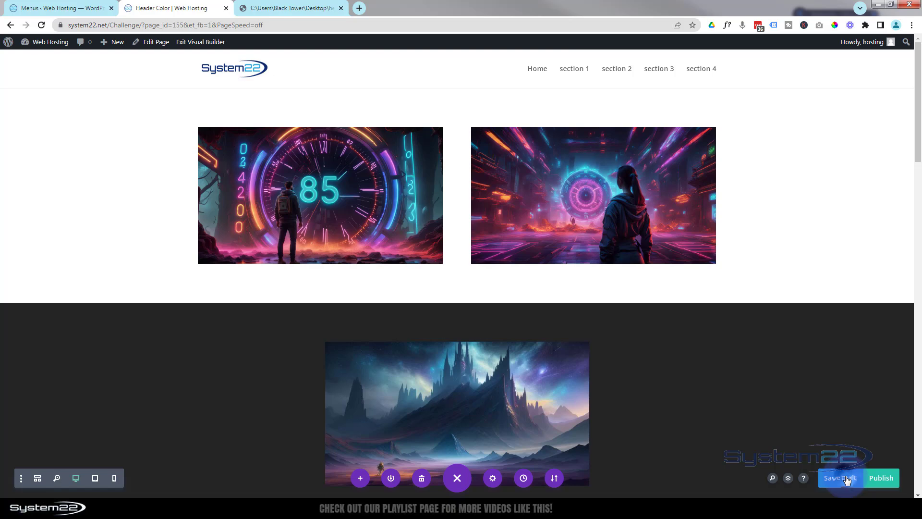
click(846, 479)
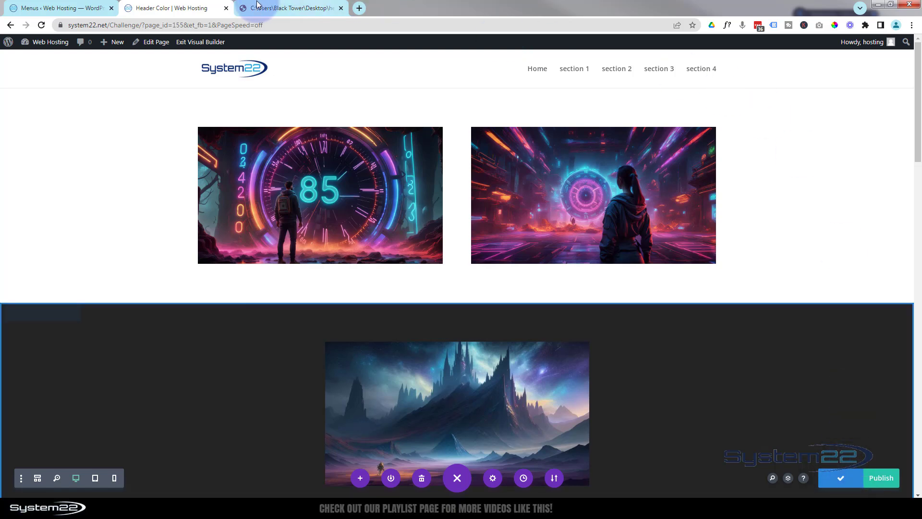
click(202, 42)
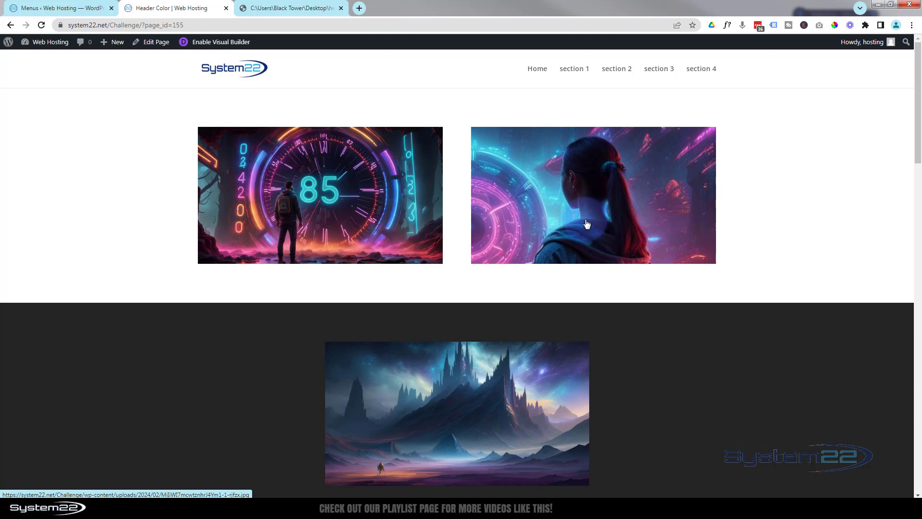
click(546, 212)
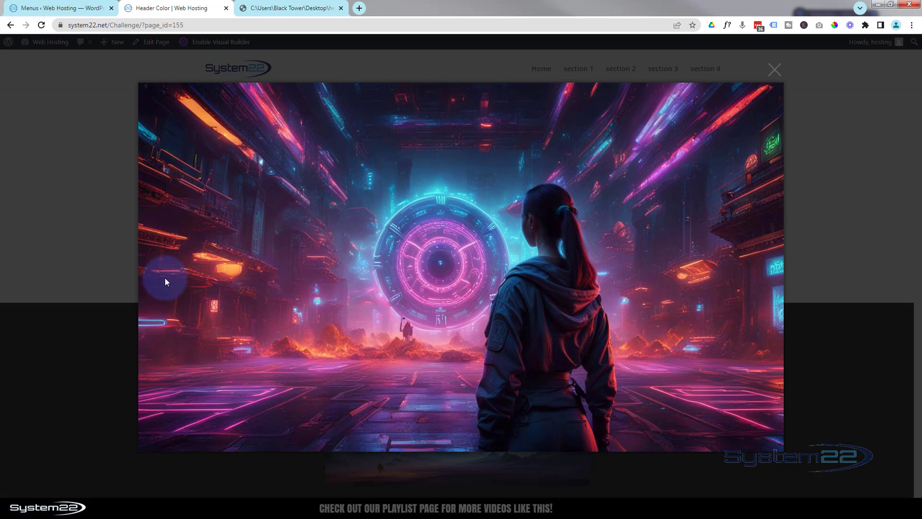
click(774, 70)
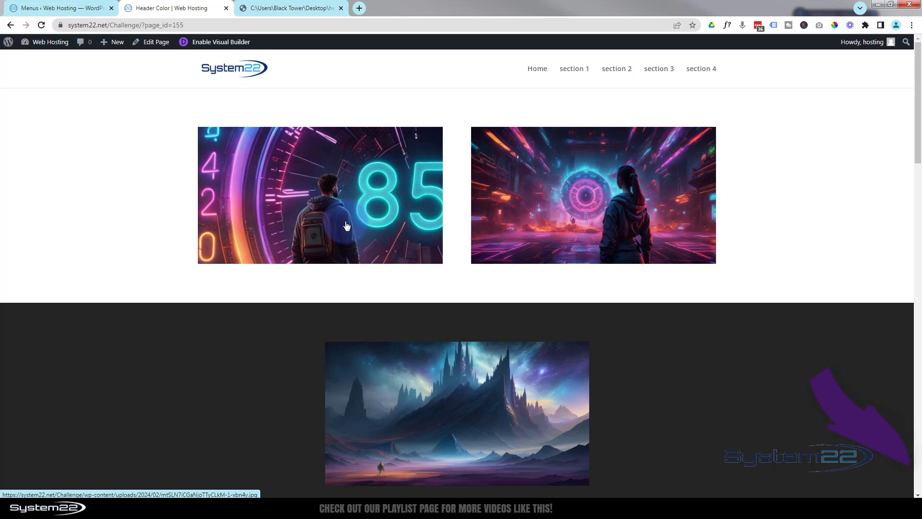
click(356, 285)
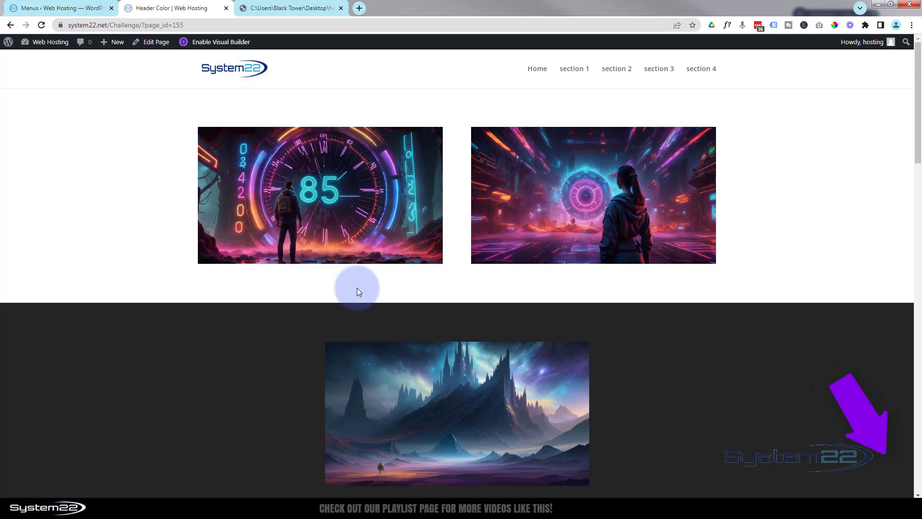
click(557, 231)
click(791, 84)
click(776, 73)
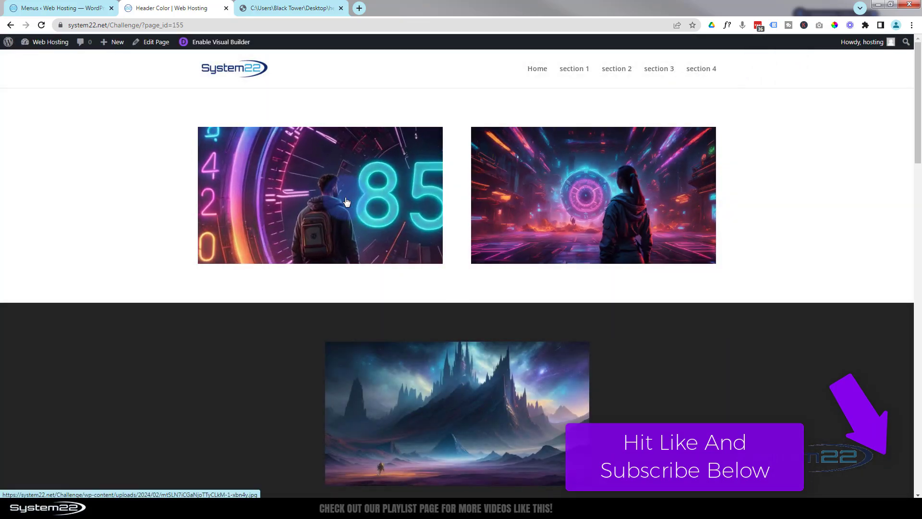
click(347, 201)
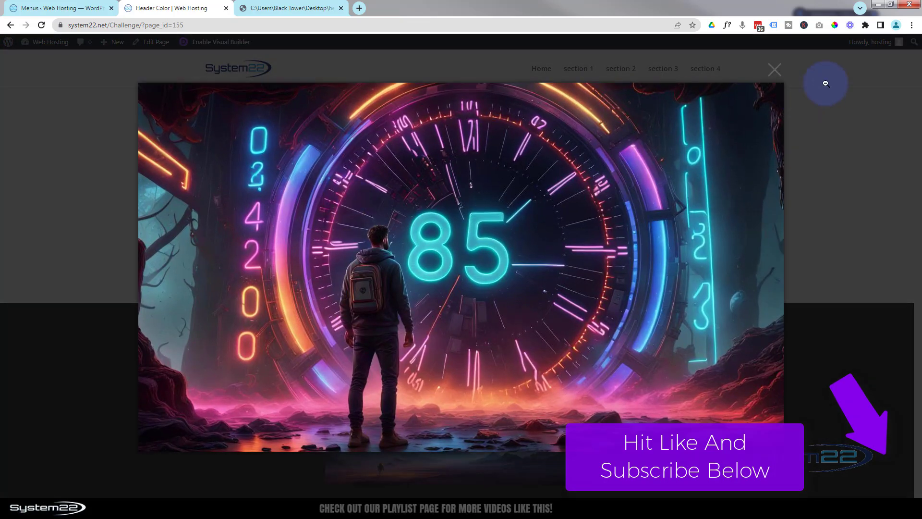
click(777, 72)
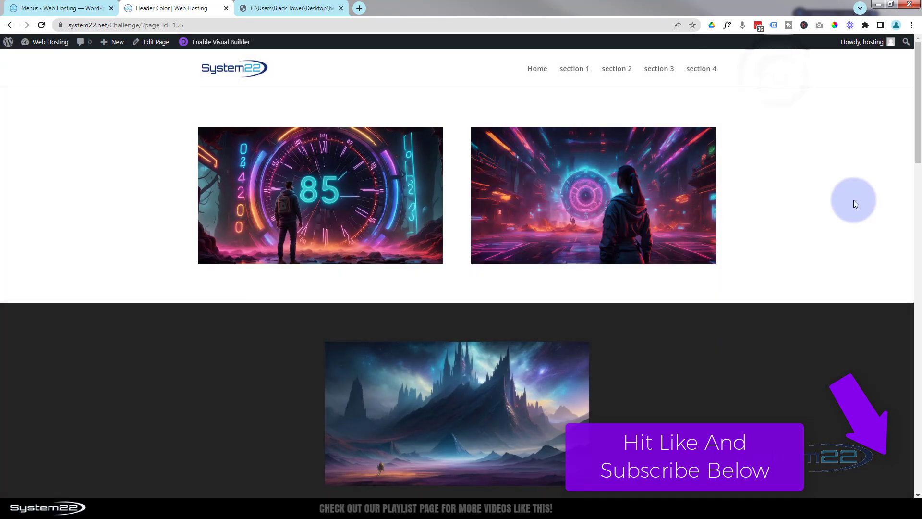